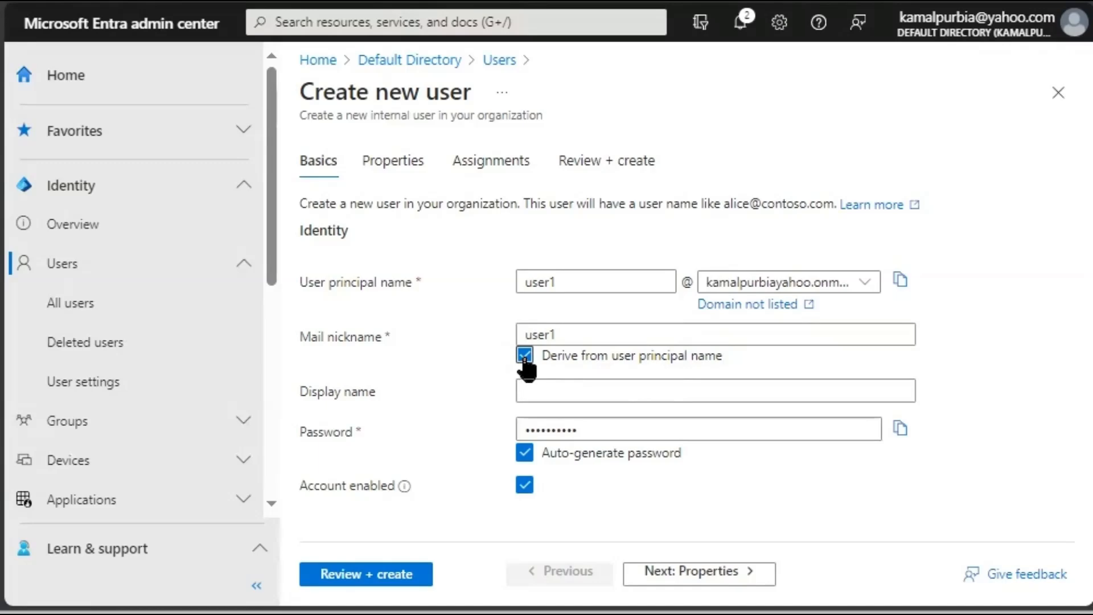
# Keep the mail nickname derived from the user principal name and set the display name to "user1 user1".
pyautogui.click(524, 357)
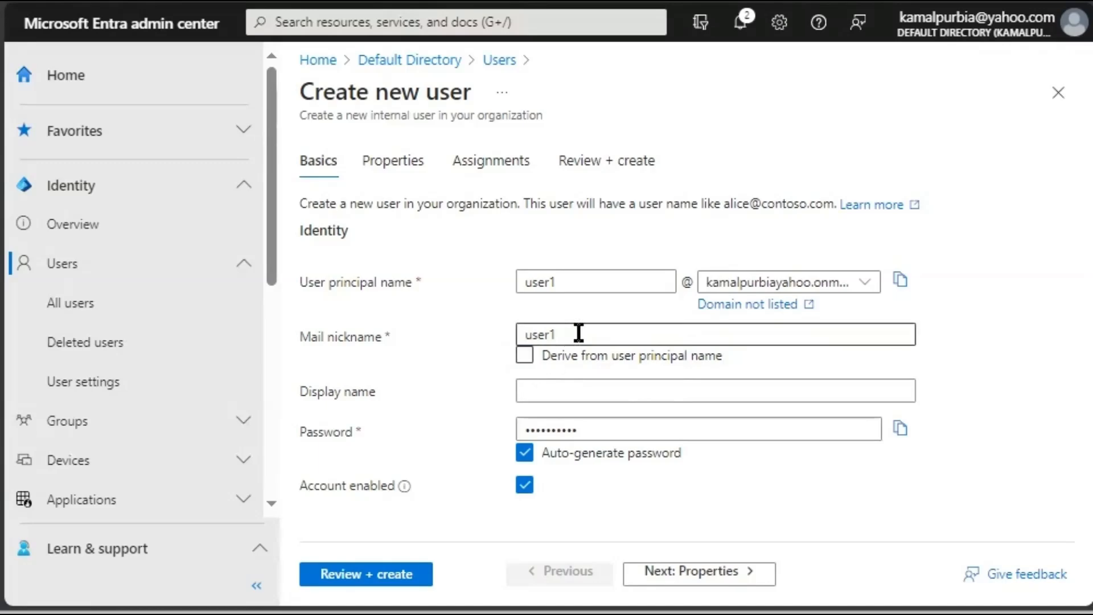
pyautogui.click(524, 360)
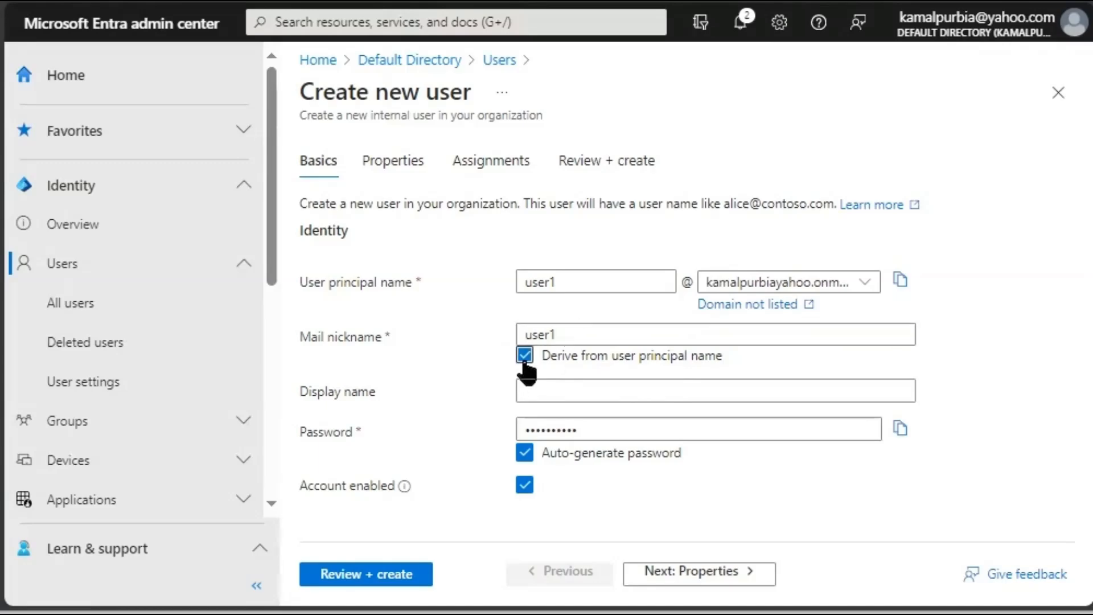
pyautogui.click(576, 395)
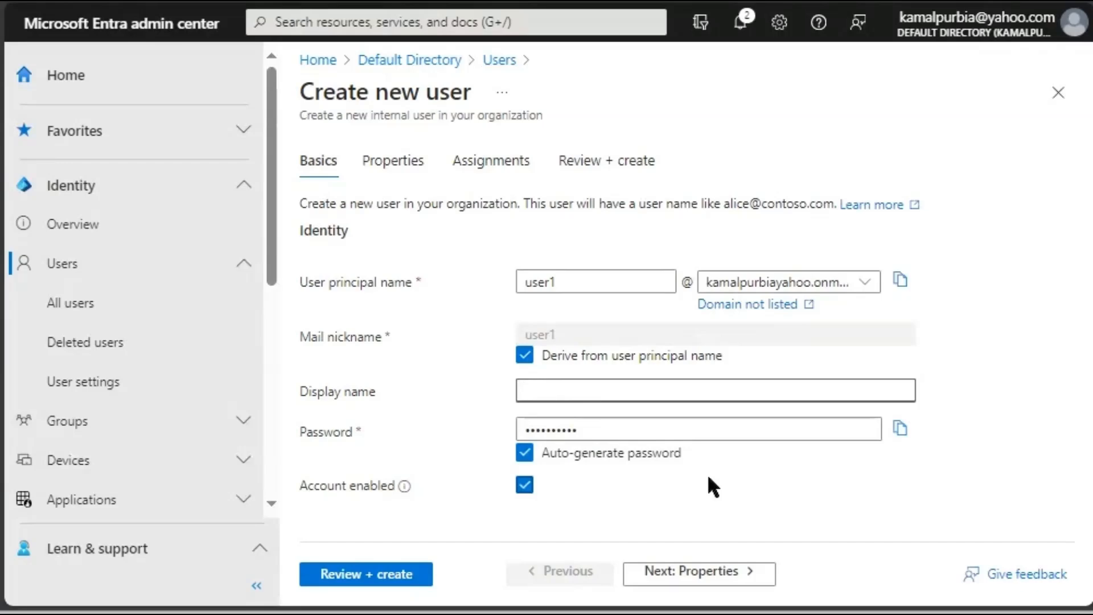
pyautogui.write('user1 user1')
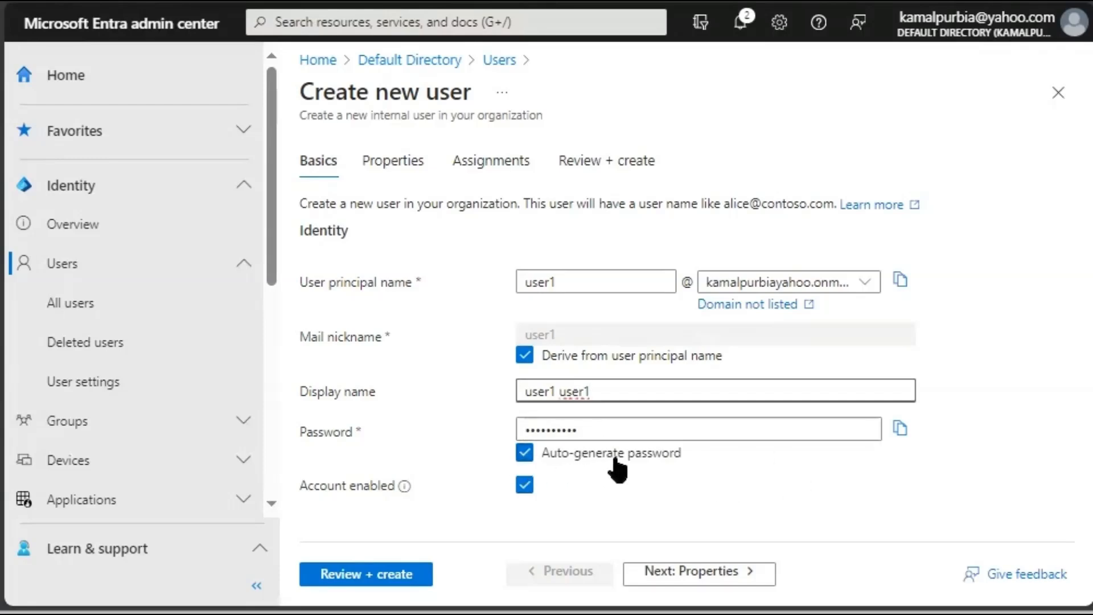
# Turn off the auto-generated password and enter a custom account password for the new user.
pyautogui.click(524, 454)
pyautogui.click(583, 428)
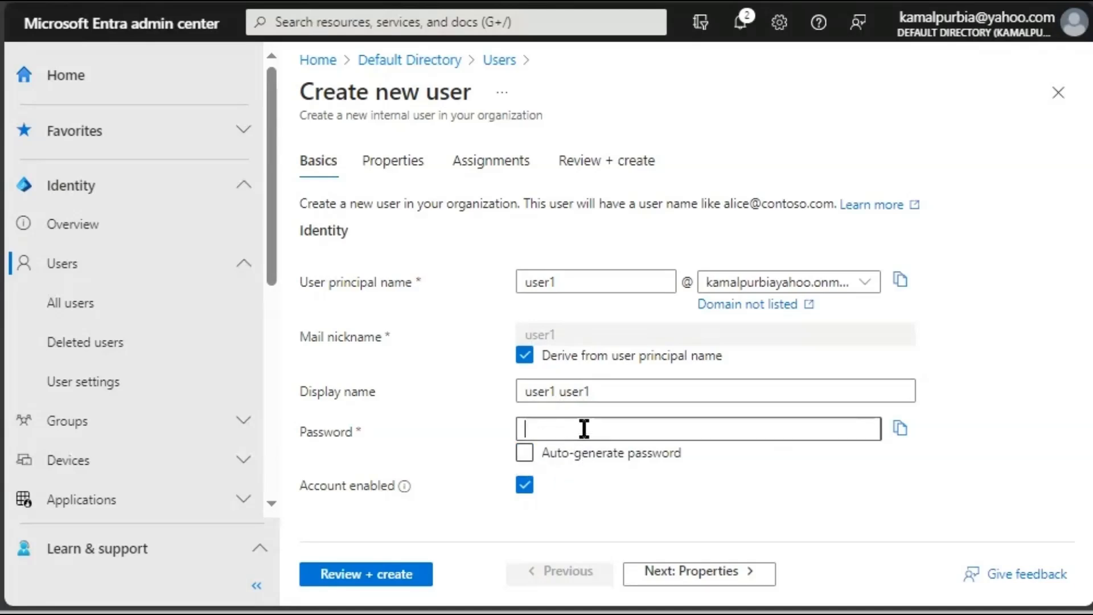
pyautogui.write('******')
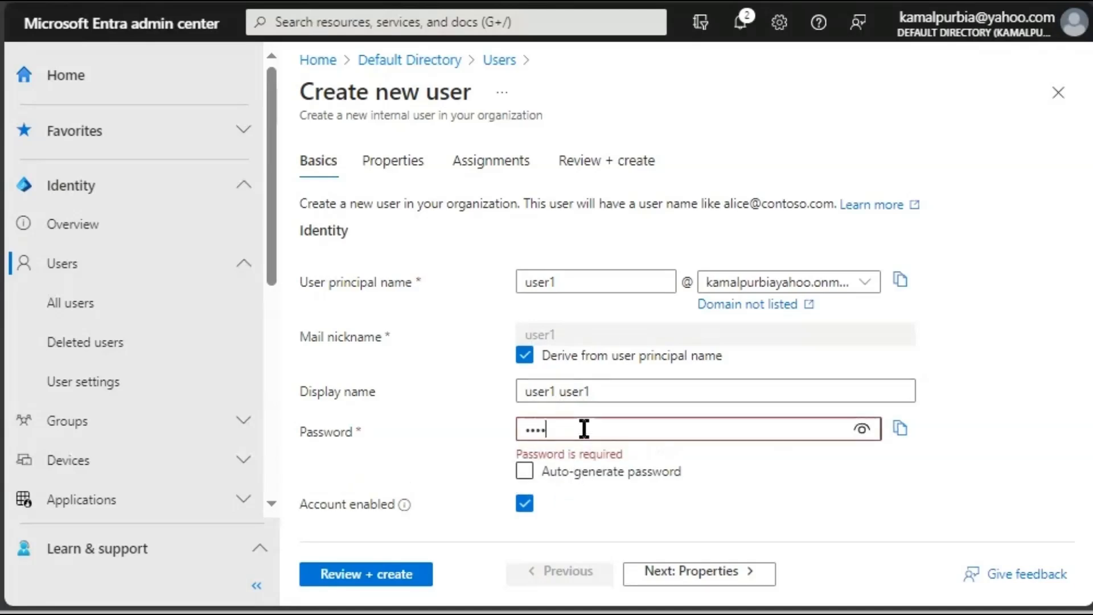
pyautogui.write('***')
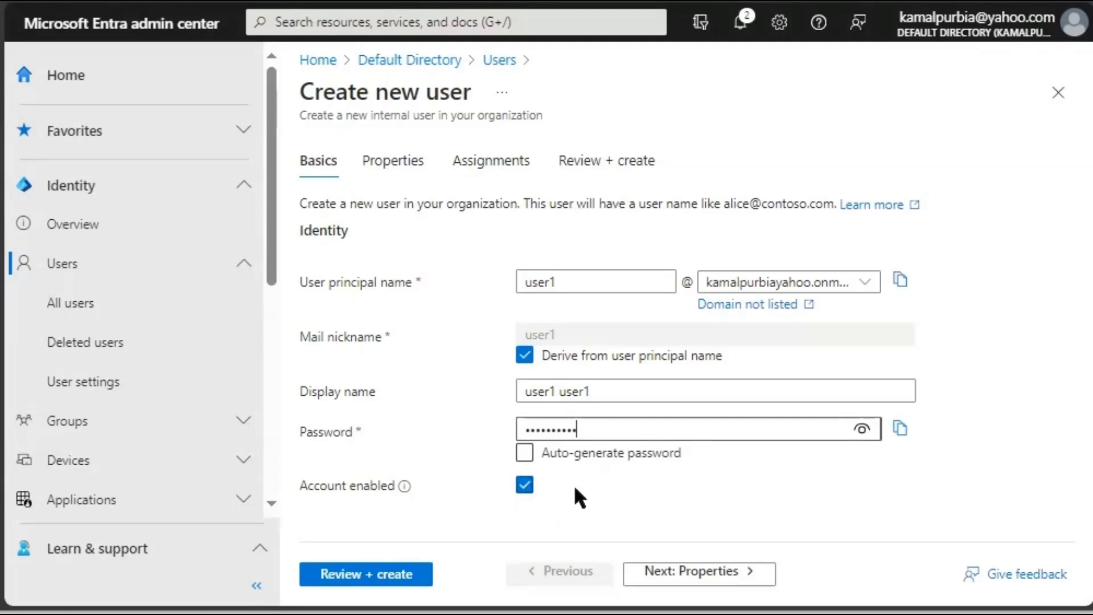
# Examine the new user's optional properties: Identity, Job Information, Contact Information, Parental controls and Settings.
pyautogui.click(688, 572)
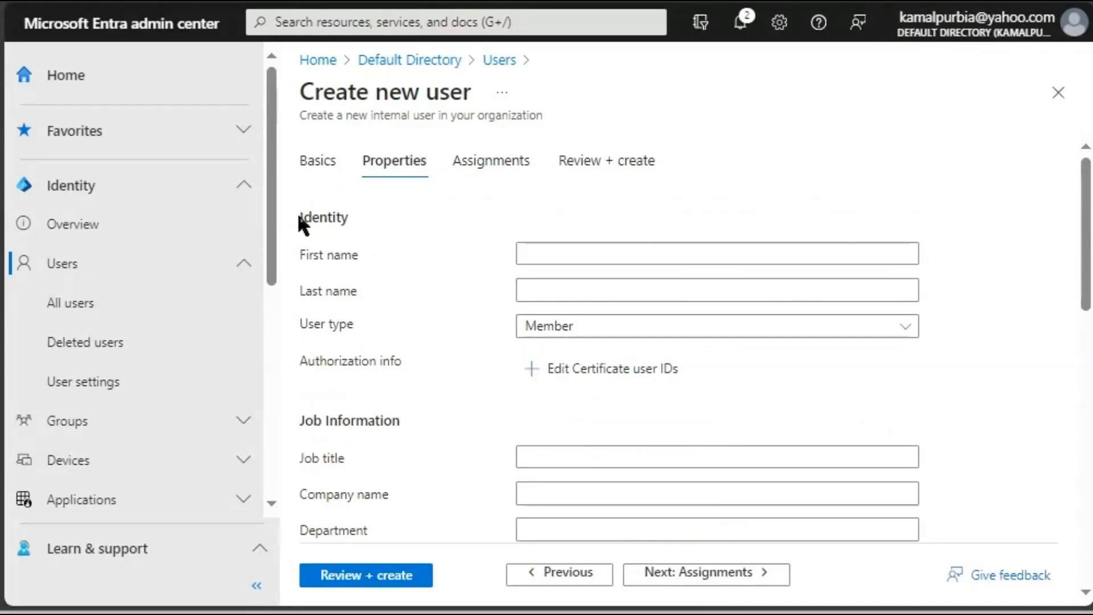
pyautogui.moveTo(297, 213); pyautogui.dragTo(370, 223)
pyautogui.scroll(-1, 353, 341)
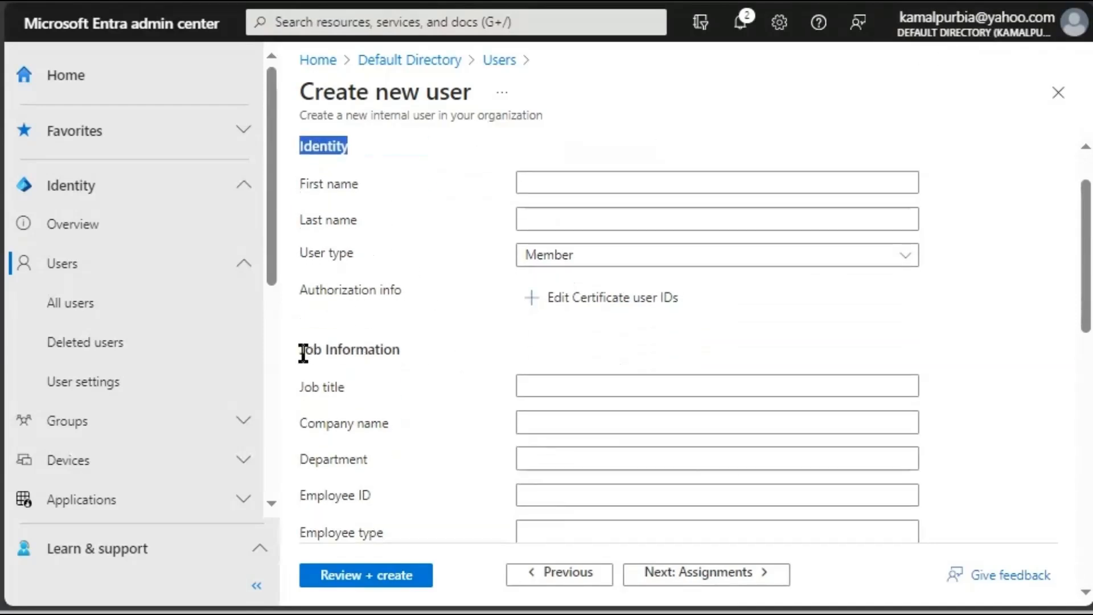
pyautogui.moveTo(303, 353); pyautogui.dragTo(438, 358)
pyautogui.scroll(-4, 439, 356)
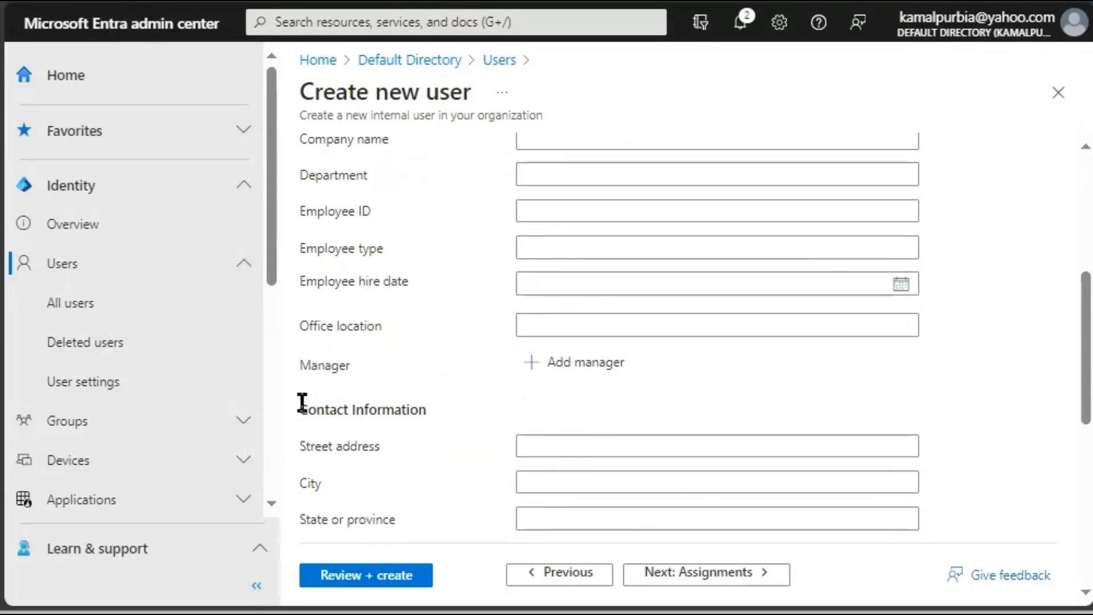
pyautogui.moveTo(302, 403); pyautogui.dragTo(462, 406)
pyautogui.scroll(-7, 462, 406)
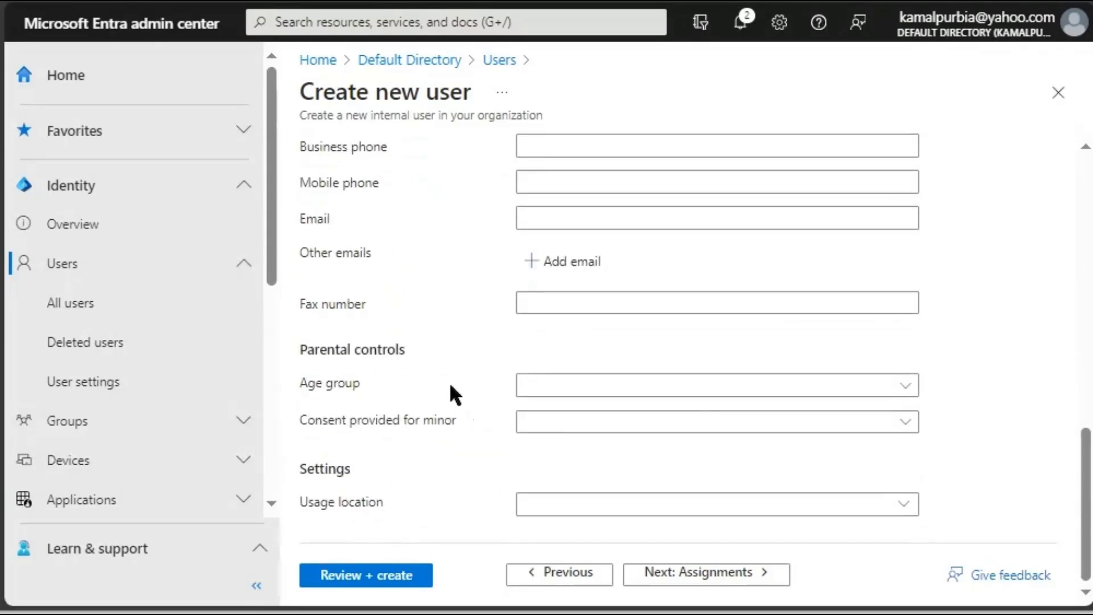
pyautogui.moveTo(307, 349); pyautogui.dragTo(387, 351)
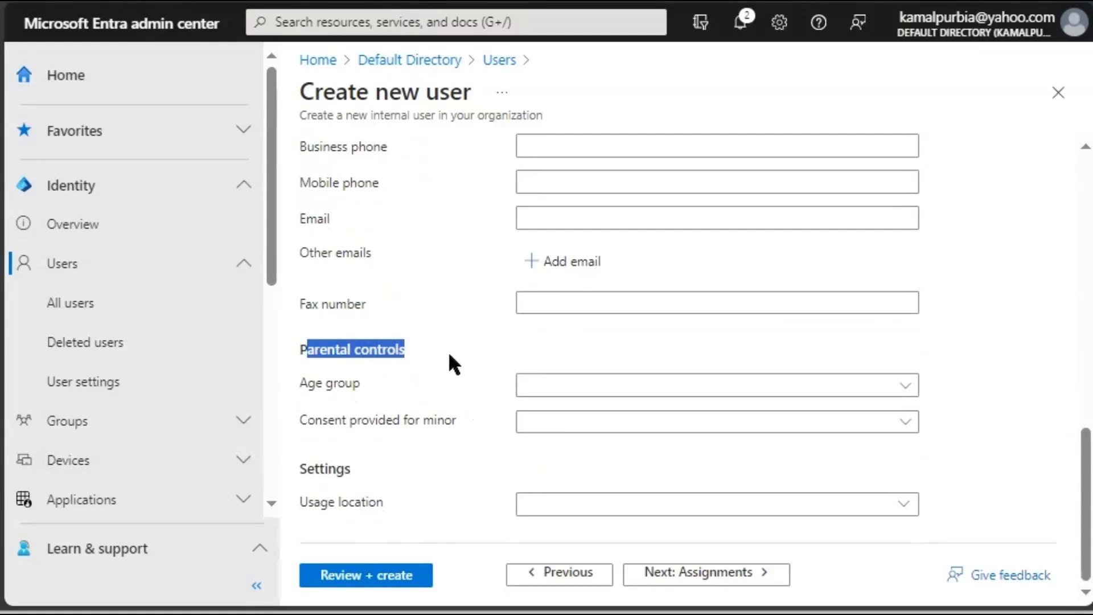
pyautogui.moveTo(300, 466); pyautogui.dragTo(388, 471)
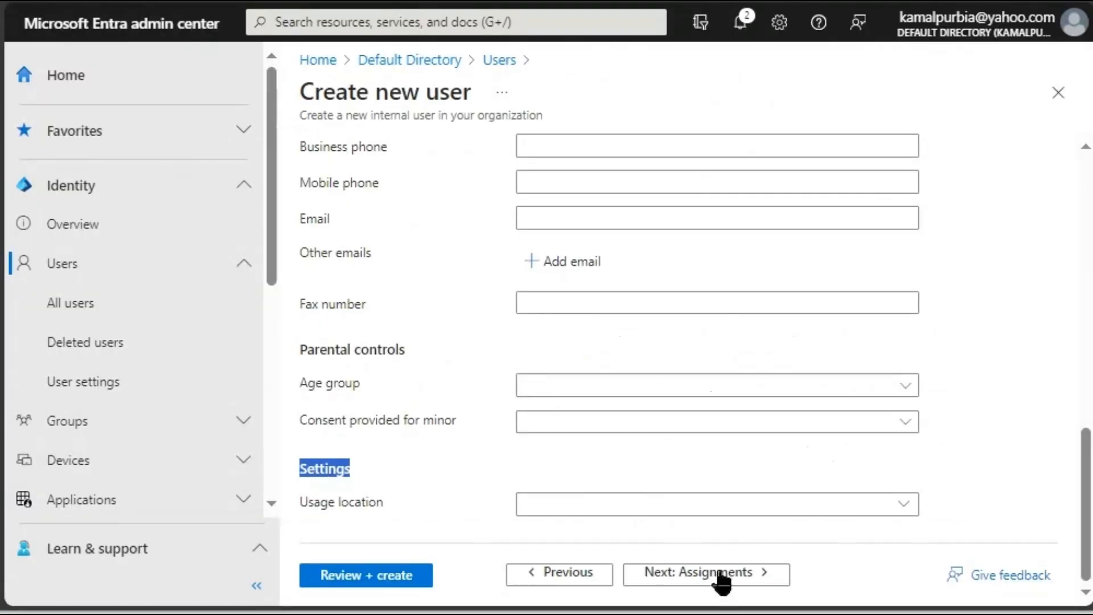
# Leave the group and role assignments empty, review and create the user, and refresh the user list.
pyautogui.click(720, 572)
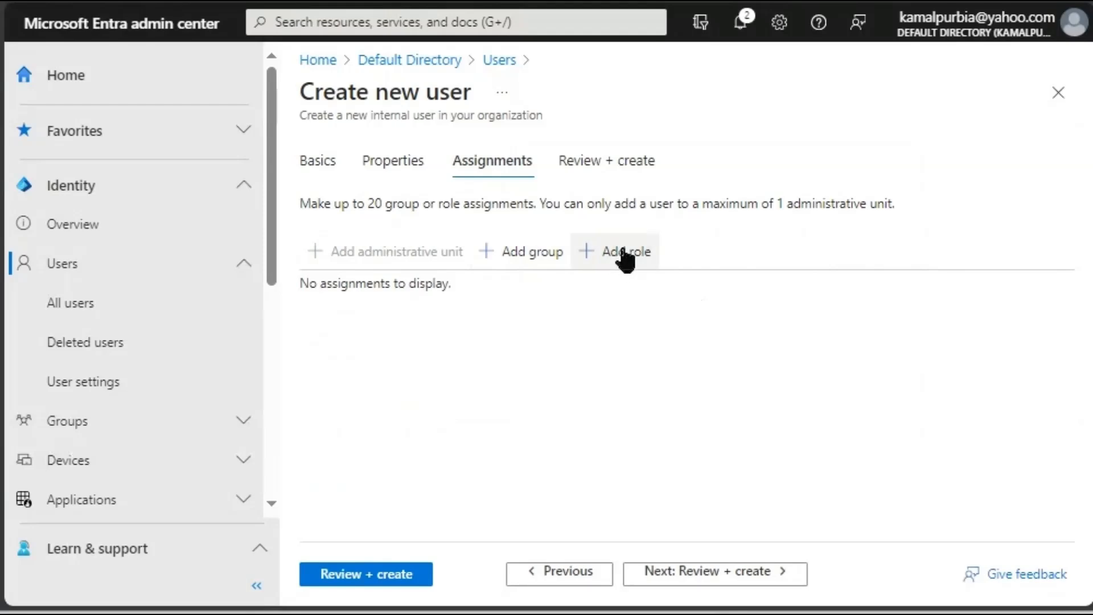
pyautogui.click(761, 572)
pyautogui.scroll(2, 564, 289)
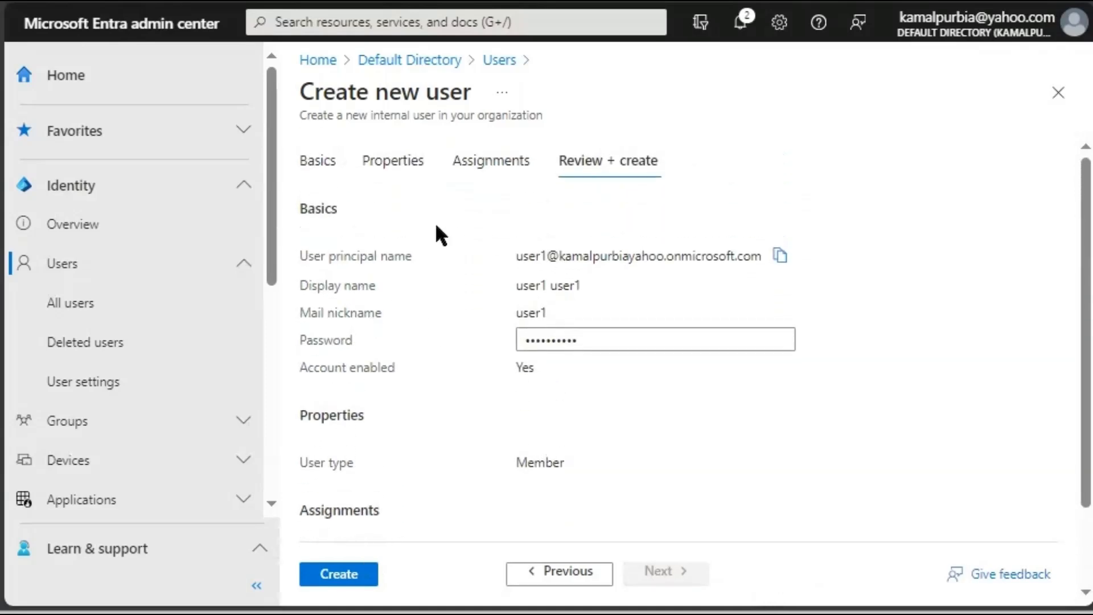
pyautogui.scroll(-2, 500, 350)
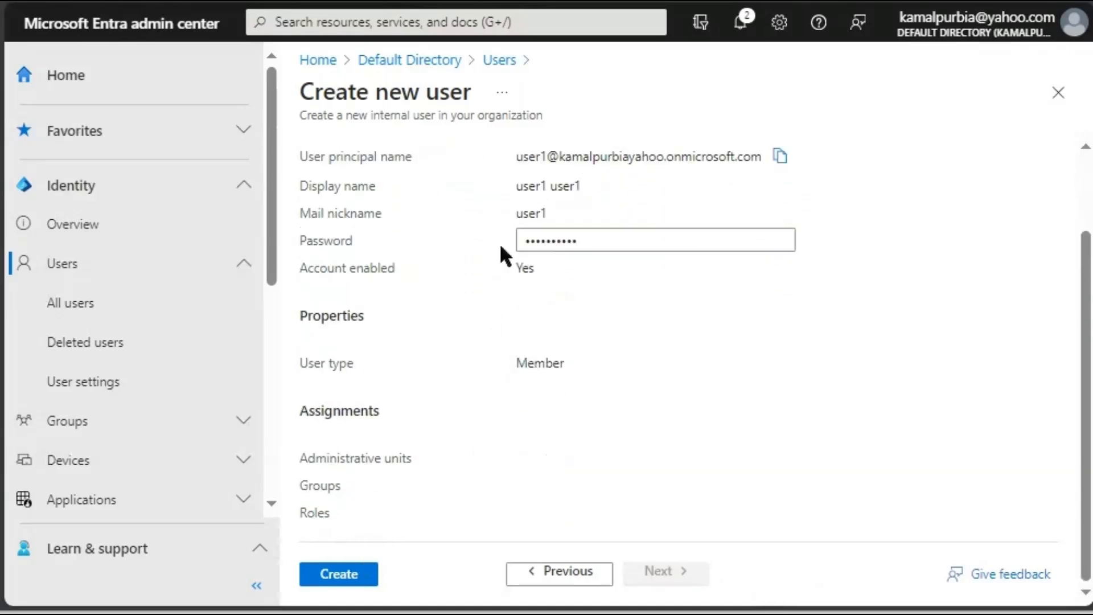
pyautogui.scroll(2, 551, 472)
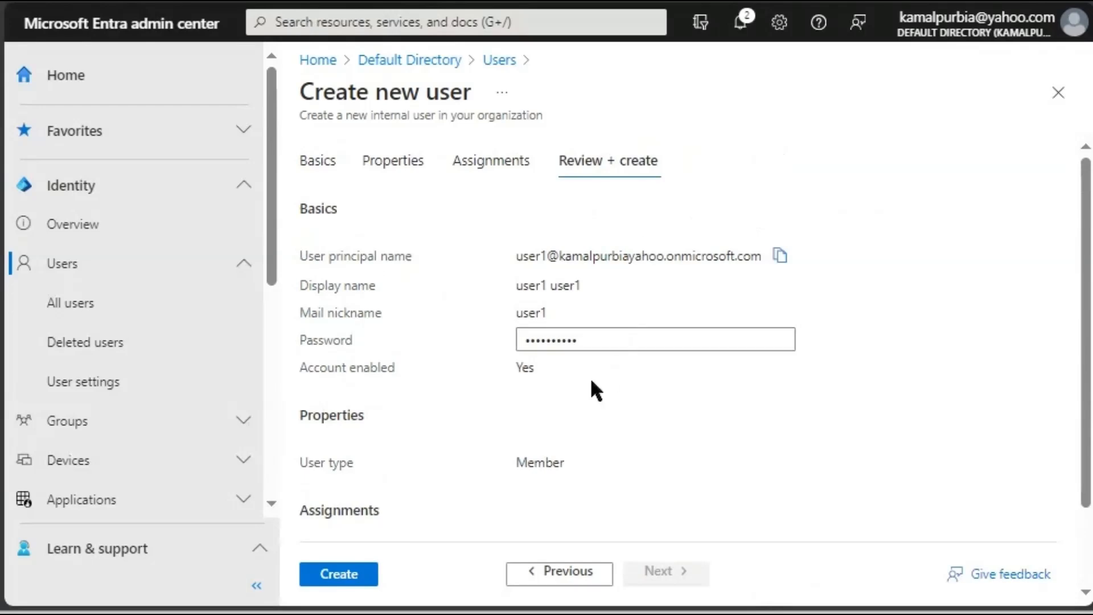
pyautogui.scroll(-2, 569, 432)
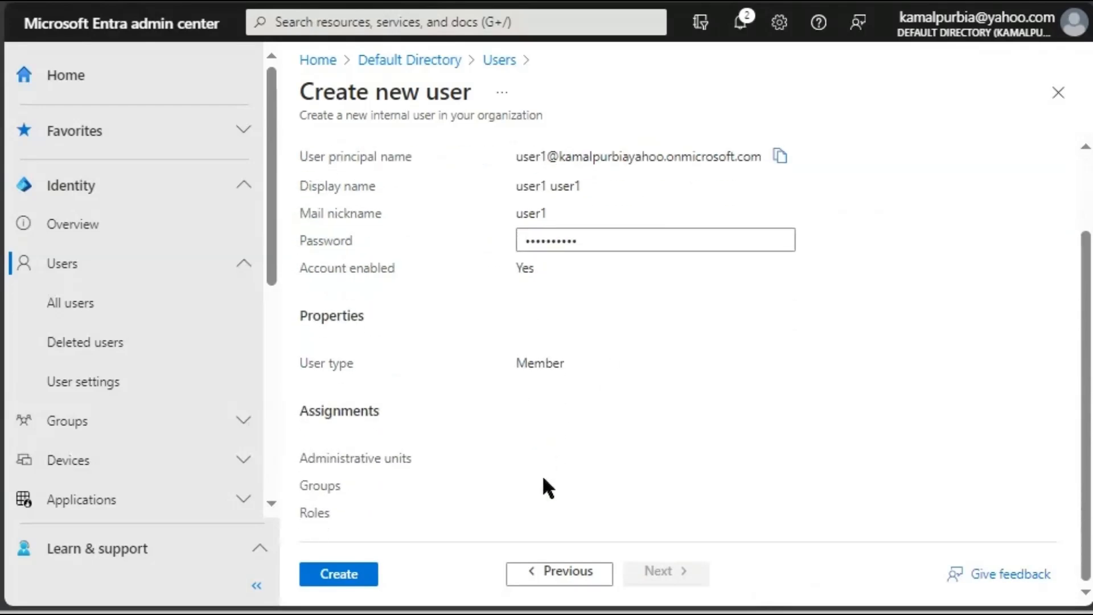
pyautogui.click(339, 574)
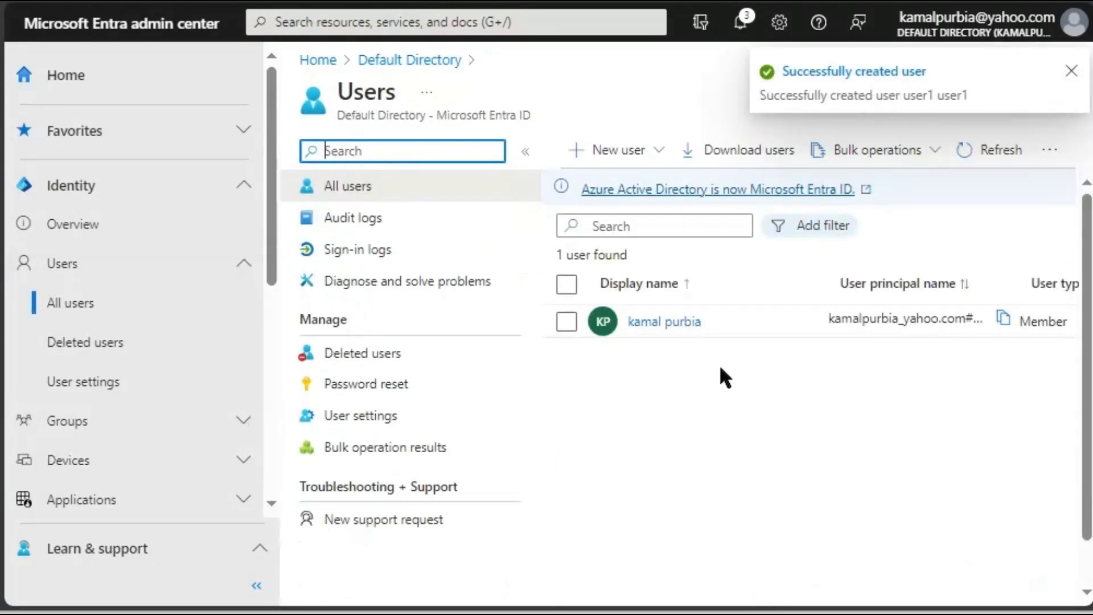
pyautogui.click(967, 152)
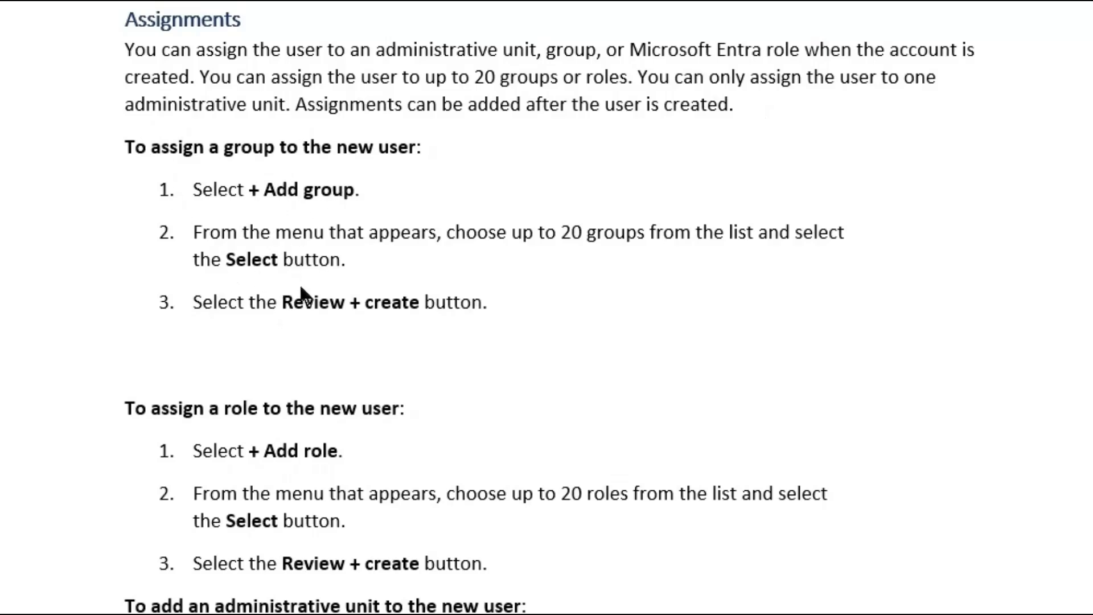
# Read the document's instructions for assigning groups, roles and administrative units to a new user.
pyautogui.scroll(-3, 403, 337)
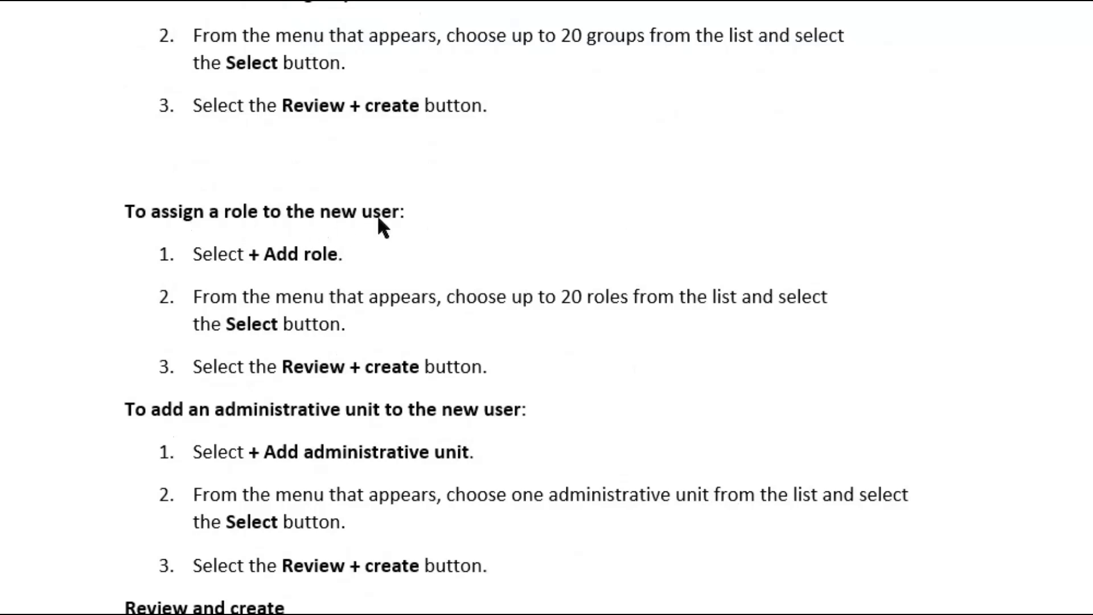
pyautogui.scroll(-2, 385, 216)
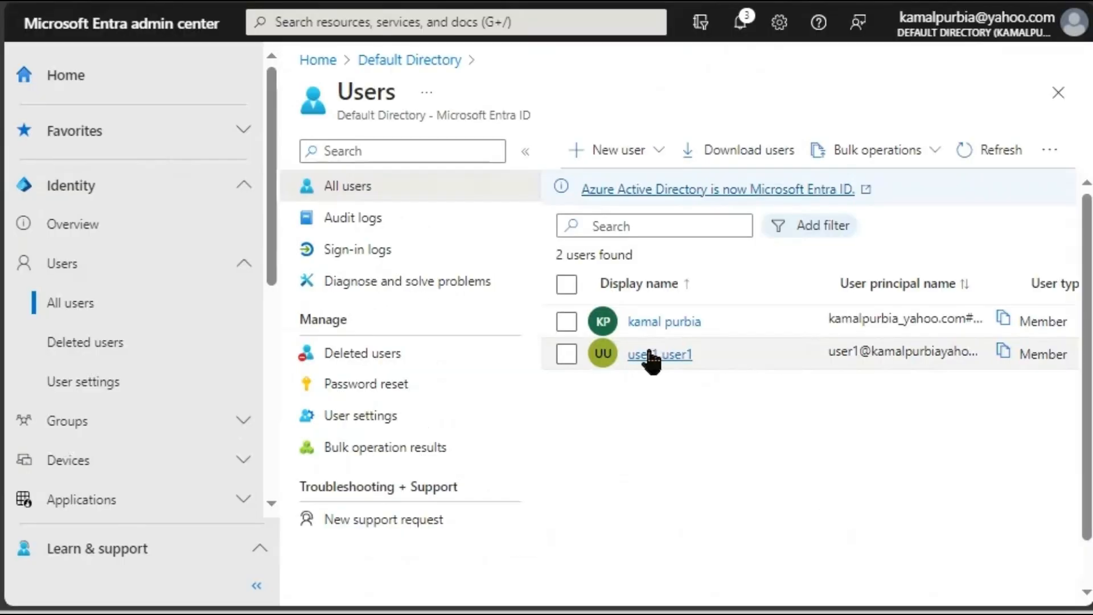
# Open the assigned roles of user1 user1, look at the form for adding assignments, and close it without adding any.
pyautogui.click(649, 351)
pyautogui.scroll(-1, 444, 239)
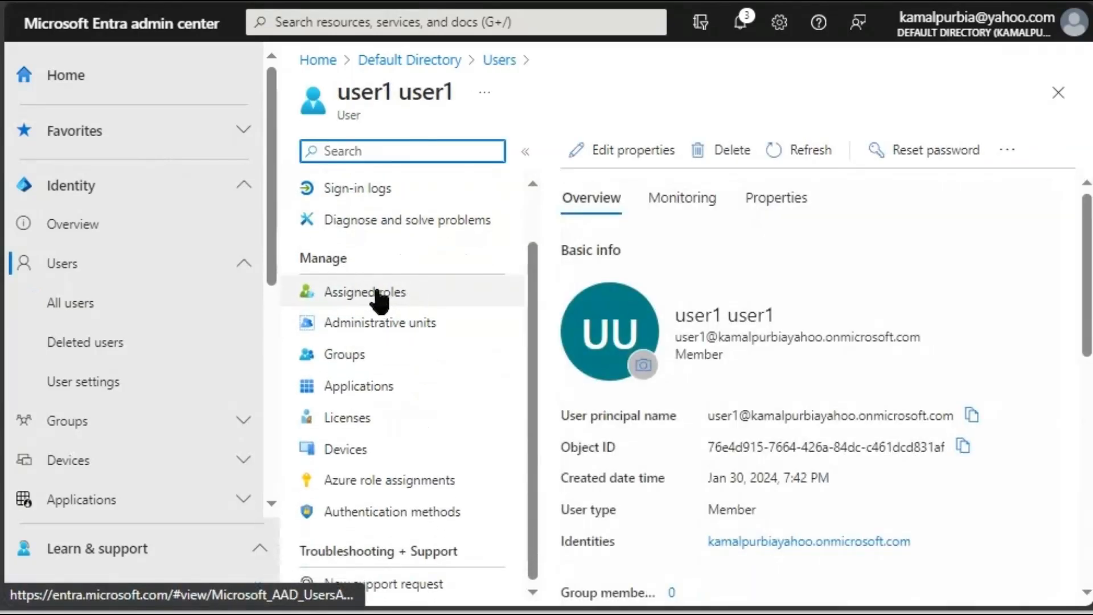
pyautogui.click(377, 295)
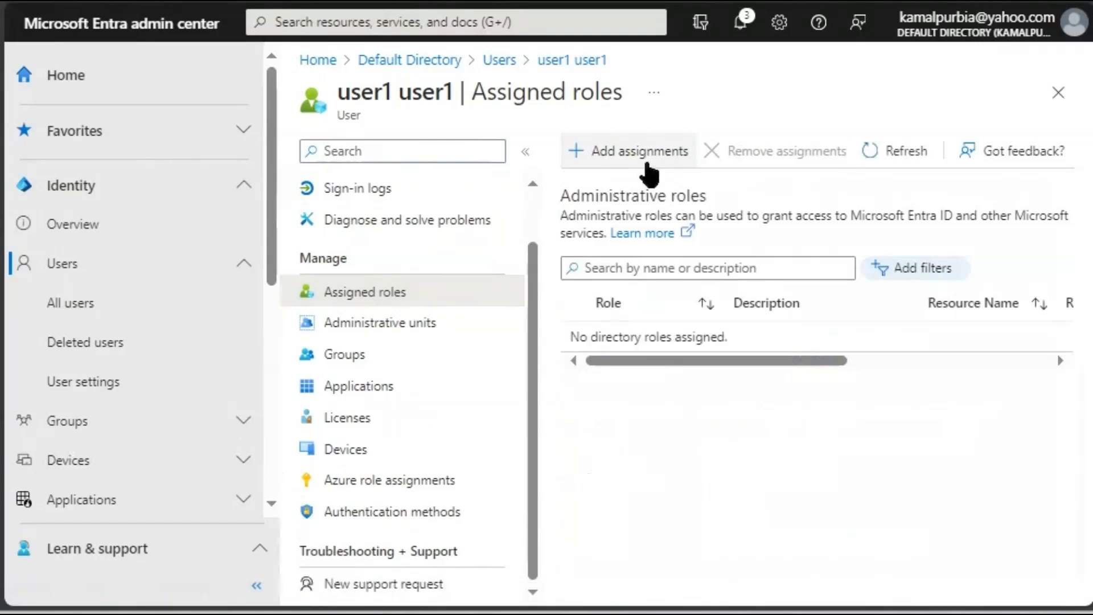
pyautogui.click(649, 153)
pyautogui.click(1058, 65)
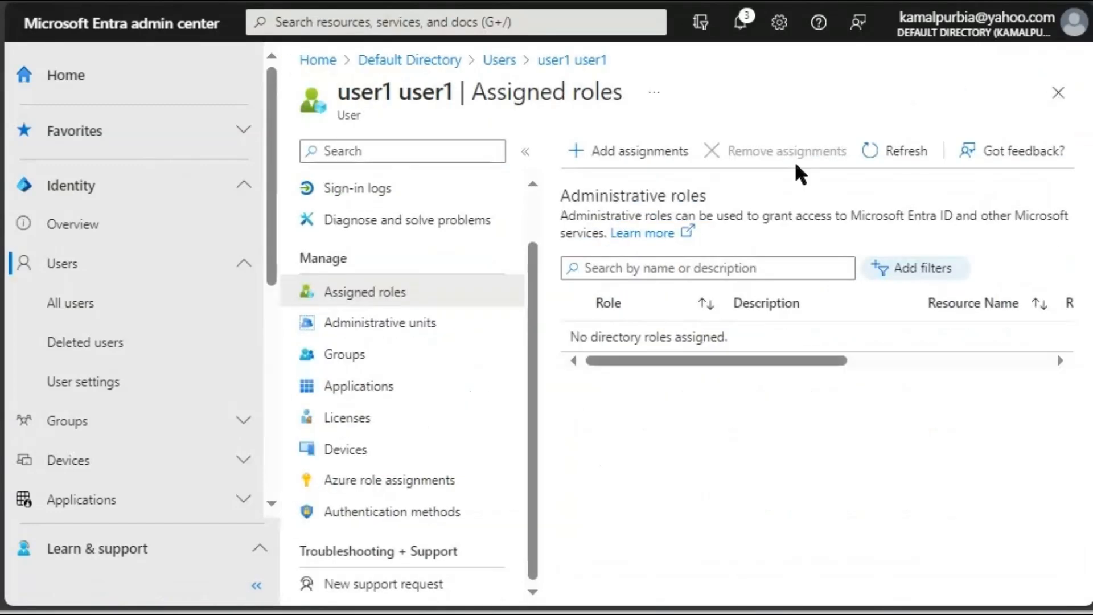
# View the administrative unit selection for user1 user1 with the navigation collapsed, and close it without assigning a unit.
pyautogui.click(380, 330)
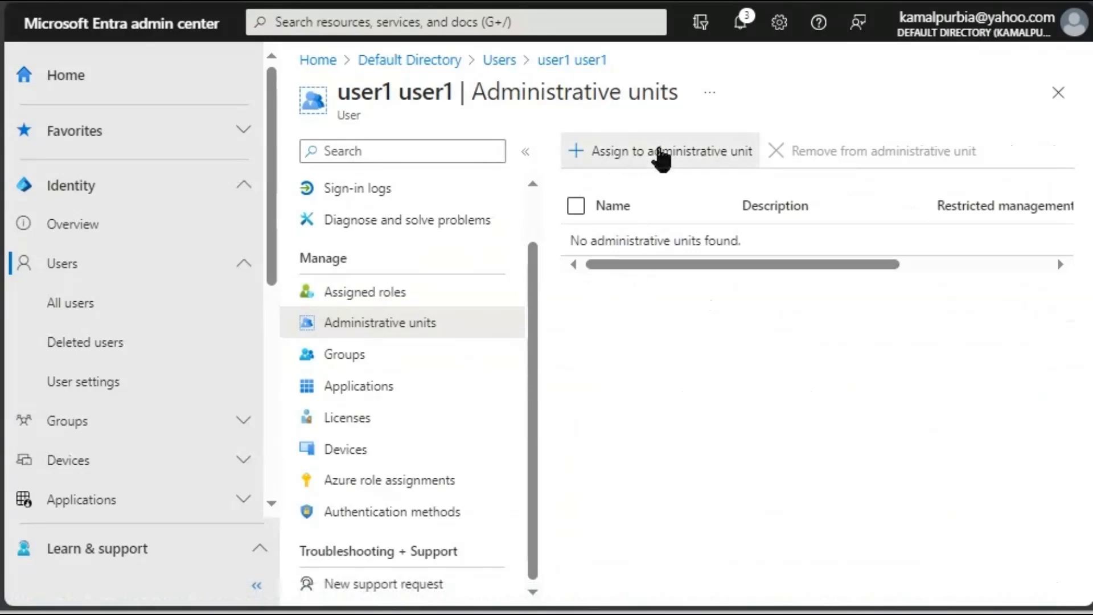
pyautogui.click(660, 156)
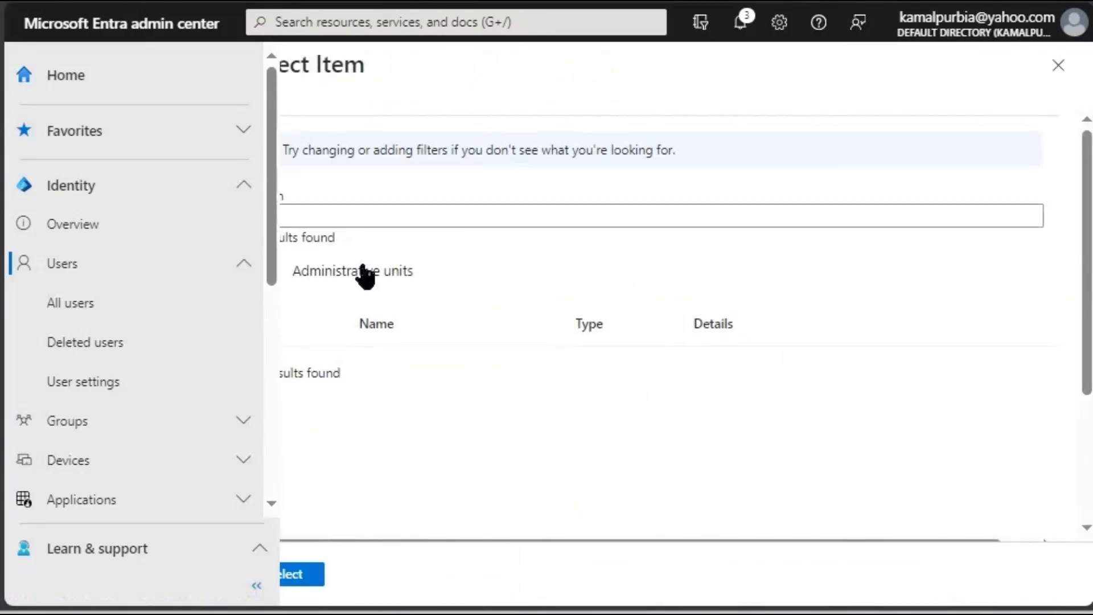
pyautogui.click(257, 586)
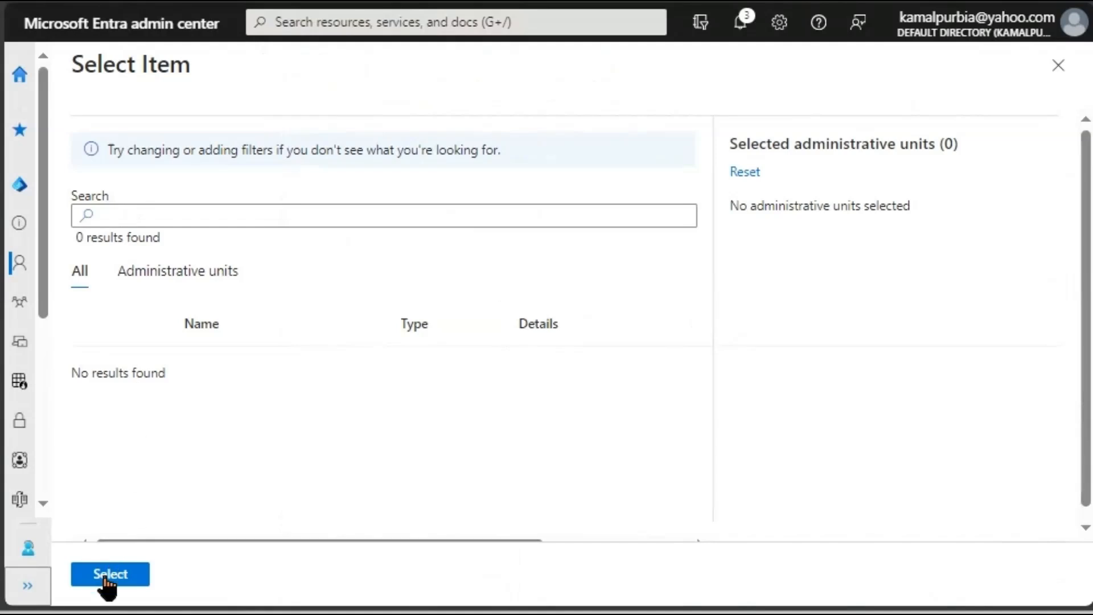
pyautogui.click(1058, 71)
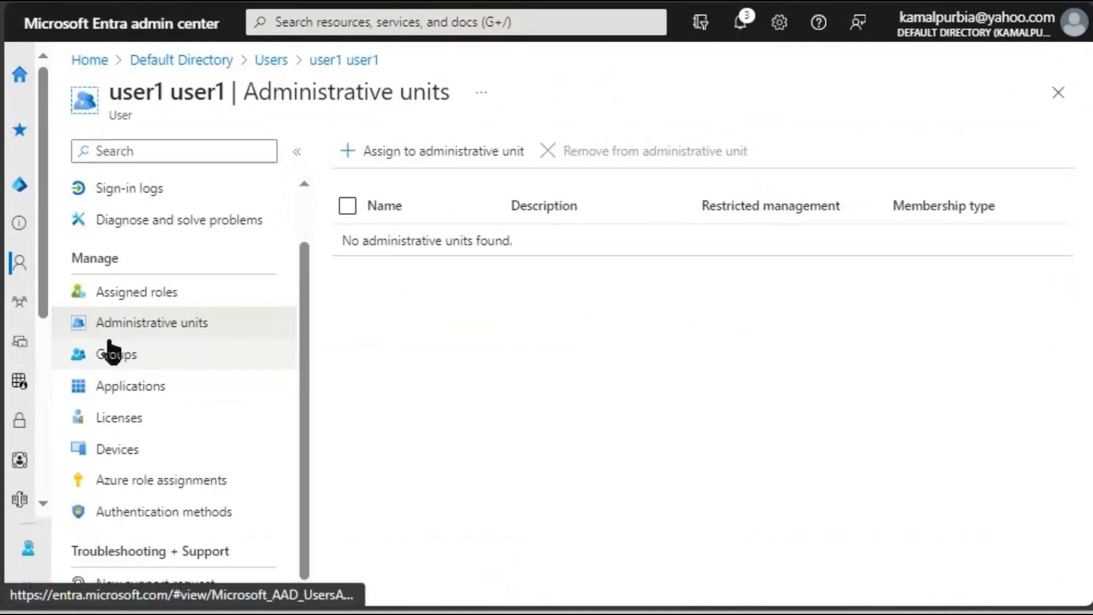
# Open the group memberships of user1 user1.
pyautogui.click(115, 353)
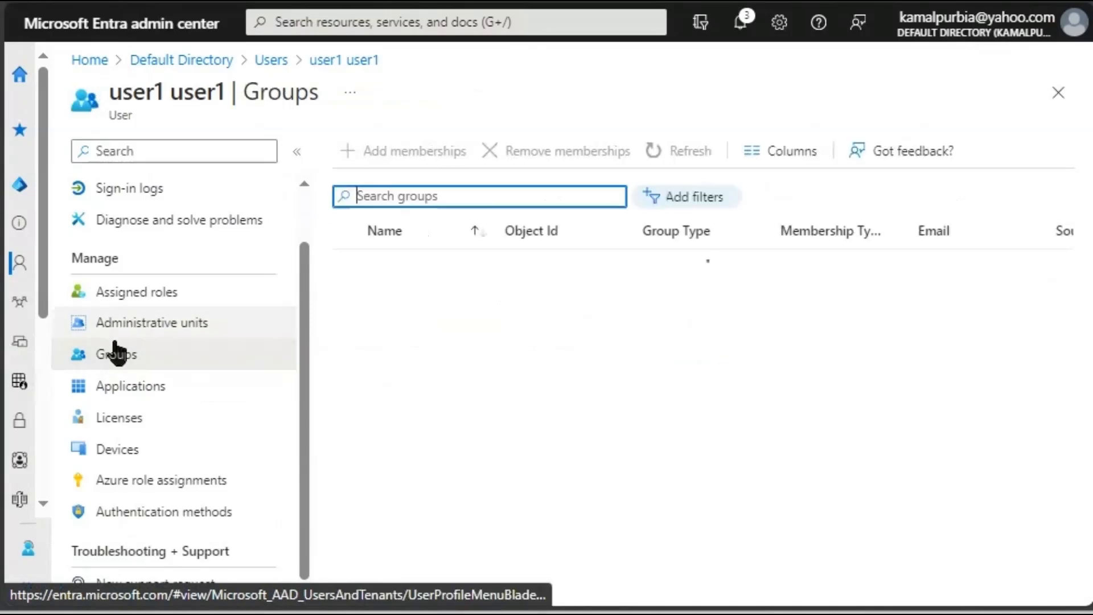